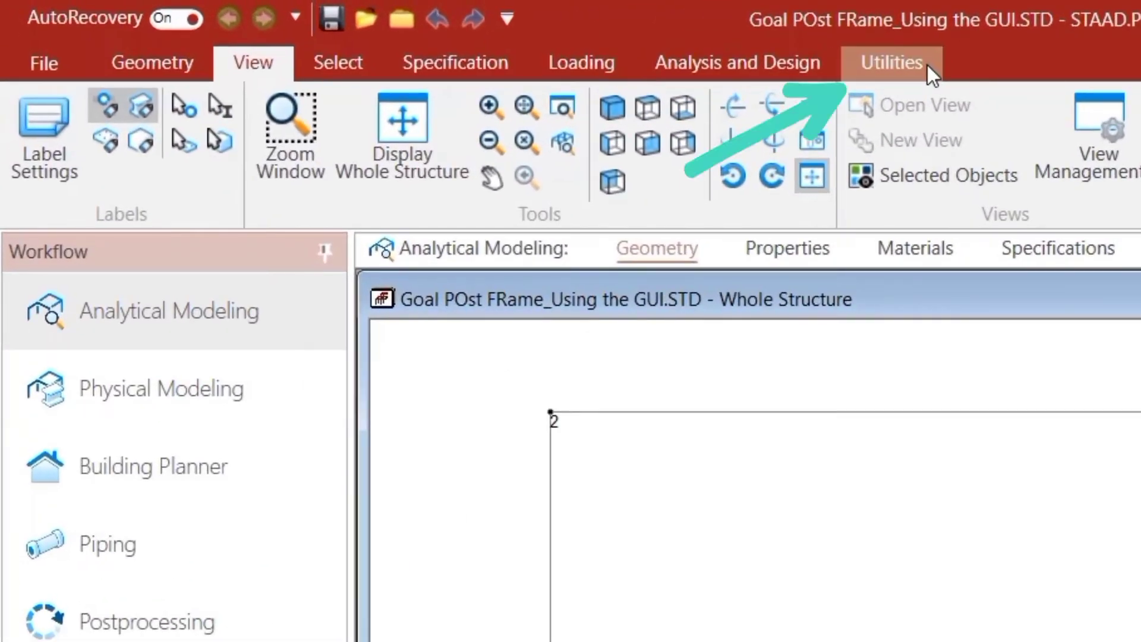
Measure the node-to-node distances between nodes 1 and 4 and between nodes 1 and 2 of the frame.
{"action": "left_click", "coordinate": [438, 31]}
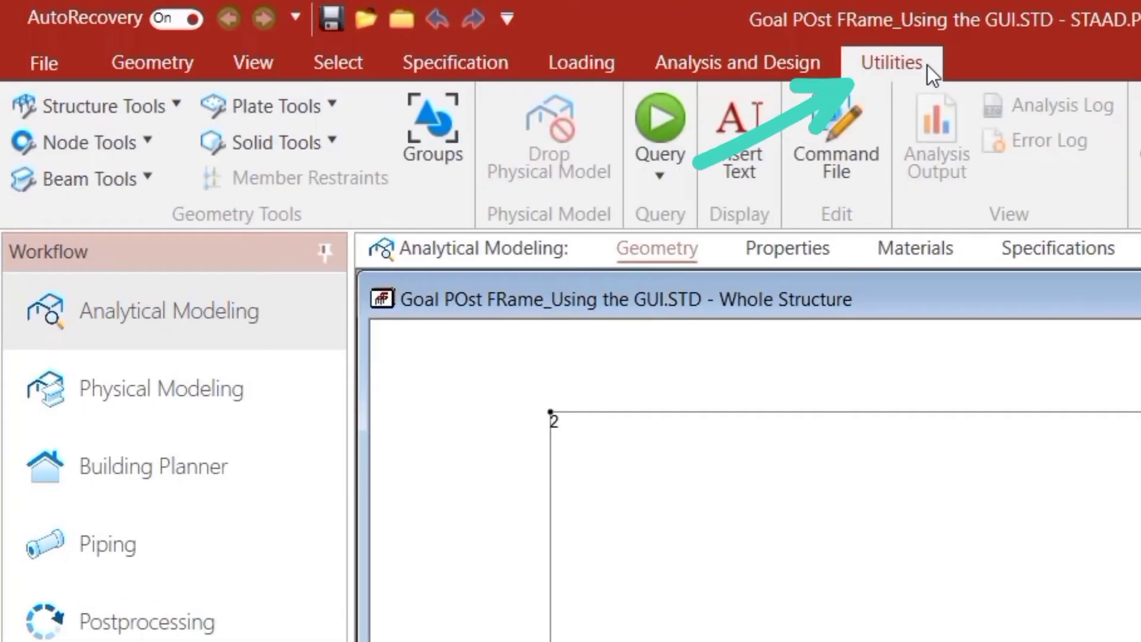
{"action": "left_click", "coordinate": [124, 149]}
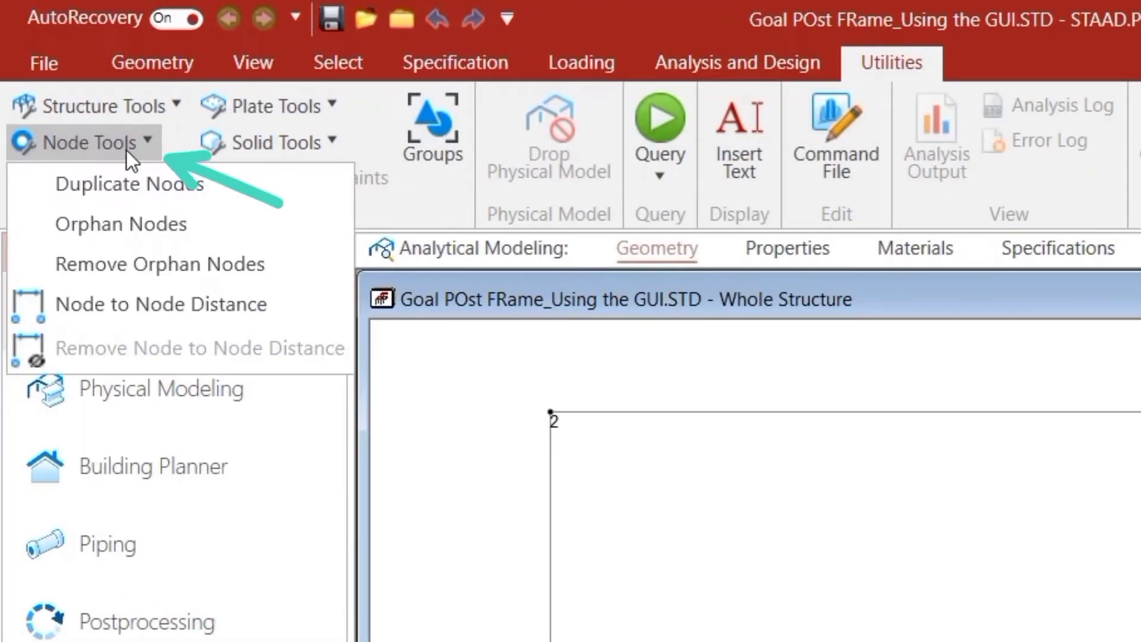
{"action": "left_click", "coordinate": [143, 315]}
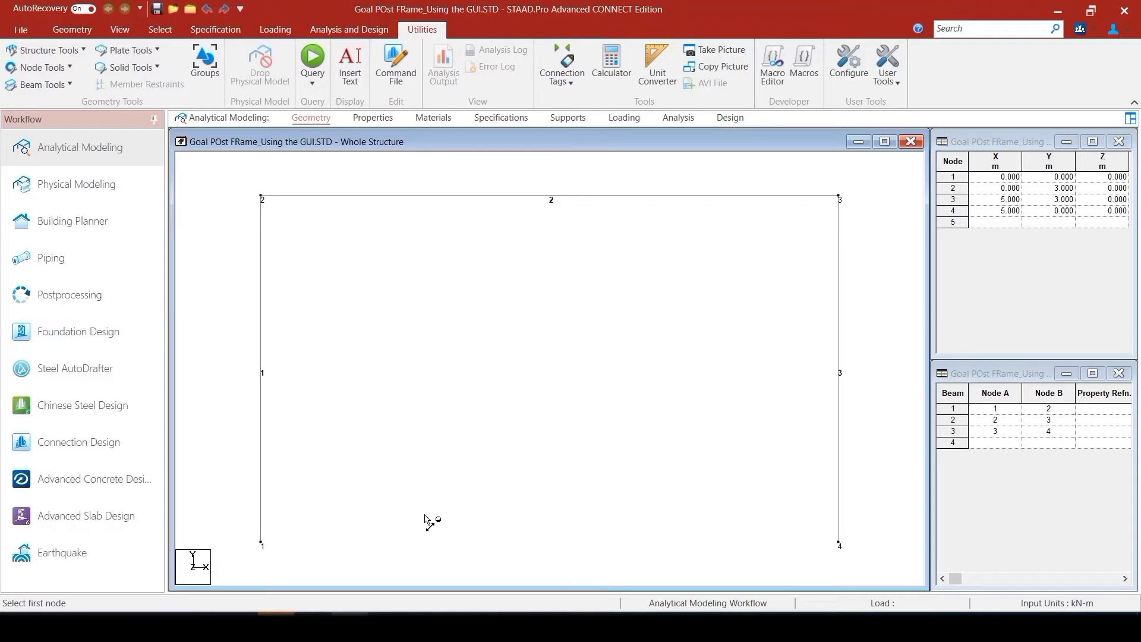
{"action": "left_click", "coordinate": [262, 543]}
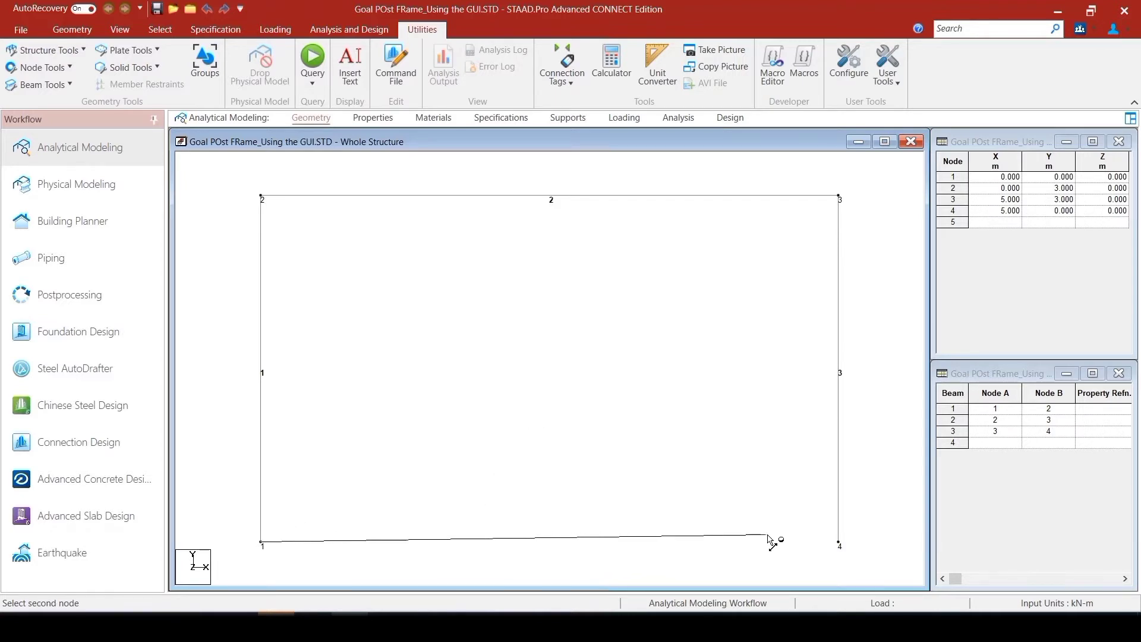
{"action": "left_click", "coordinate": [839, 543]}
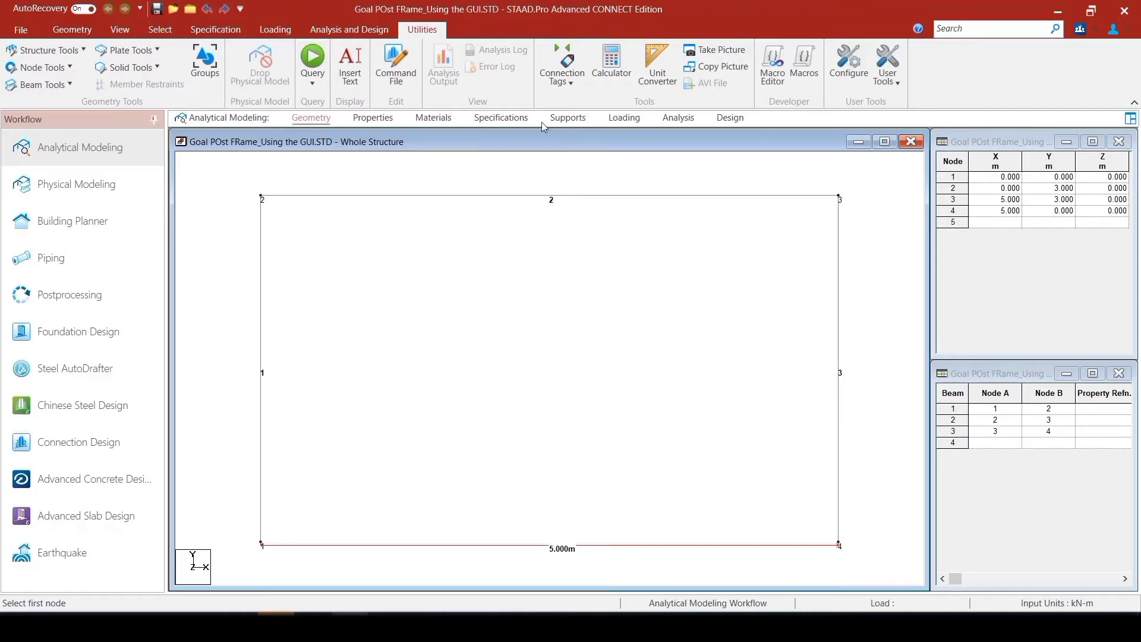
{"action": "left_click", "coordinate": [263, 543]}
{"action": "left_click", "coordinate": [261, 198]}
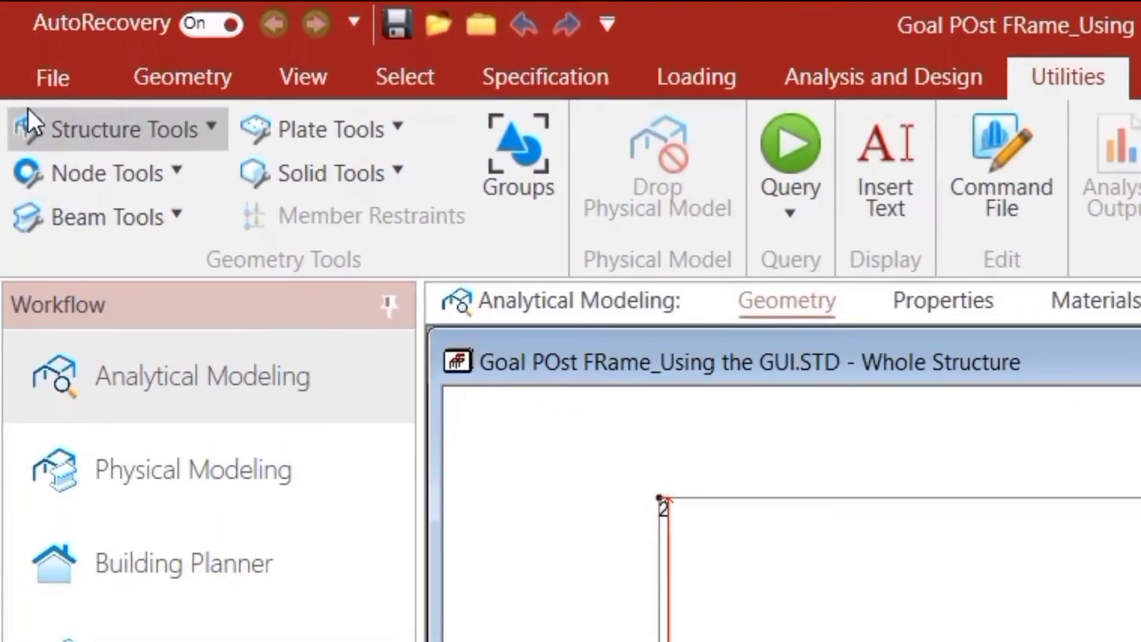
Remove the node-to-node distance dimensions from the frame view.
{"action": "left_click", "coordinate": [150, 176]}
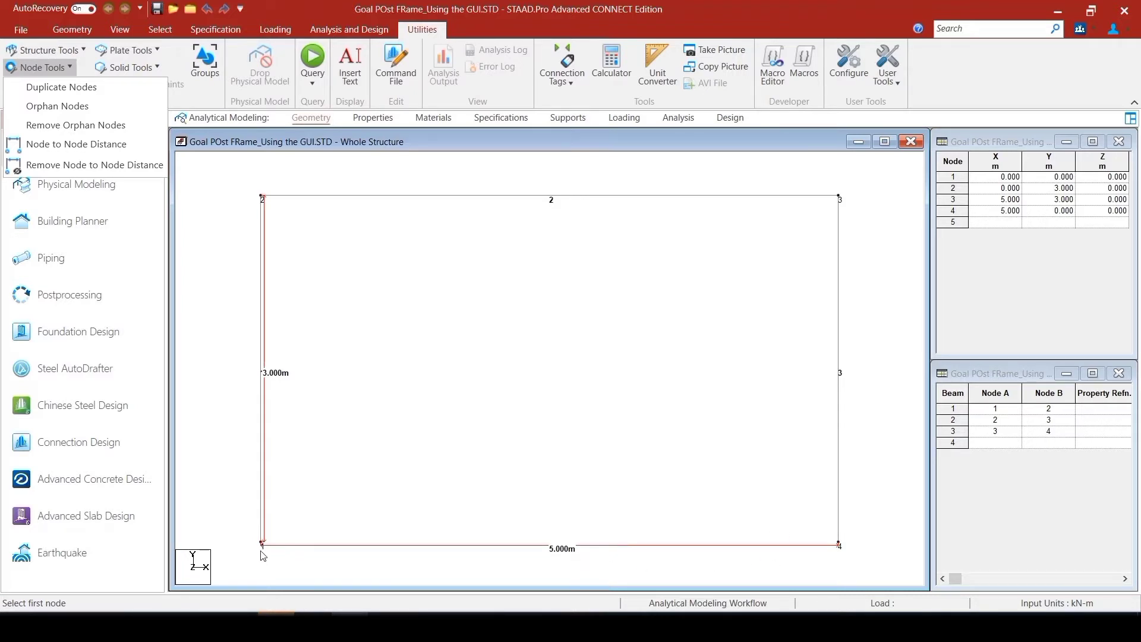
{"action": "left_click", "coordinate": [126, 172]}
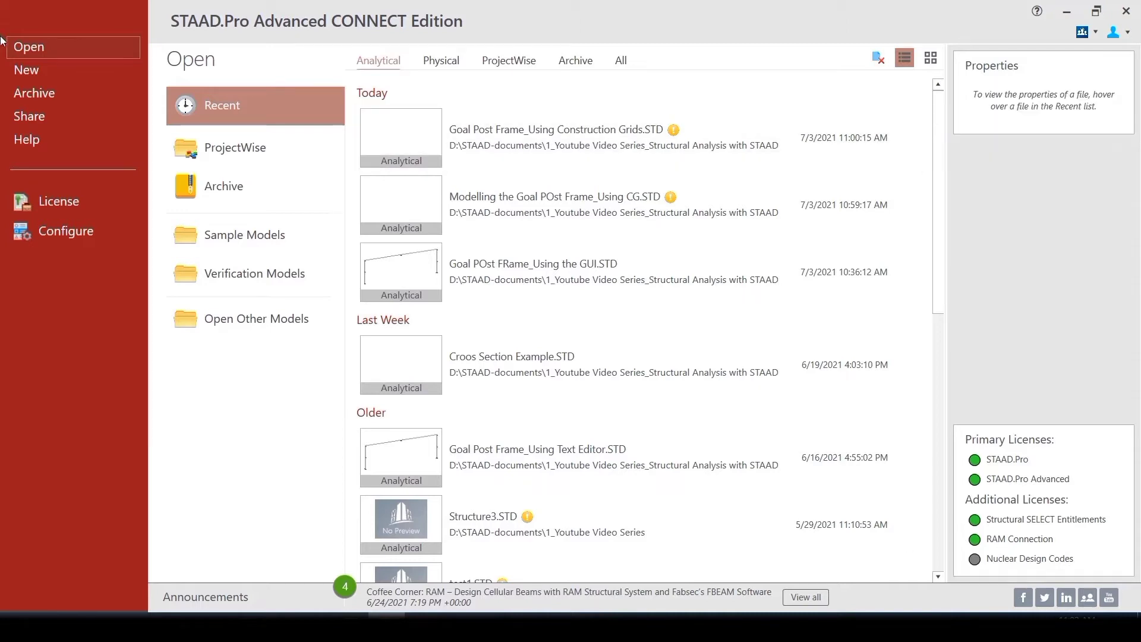
Create a new analytical model with the file name "Modelling the Goal Post Frame_Using Construction Grids".
{"action": "left_click", "coordinate": [26, 70]}
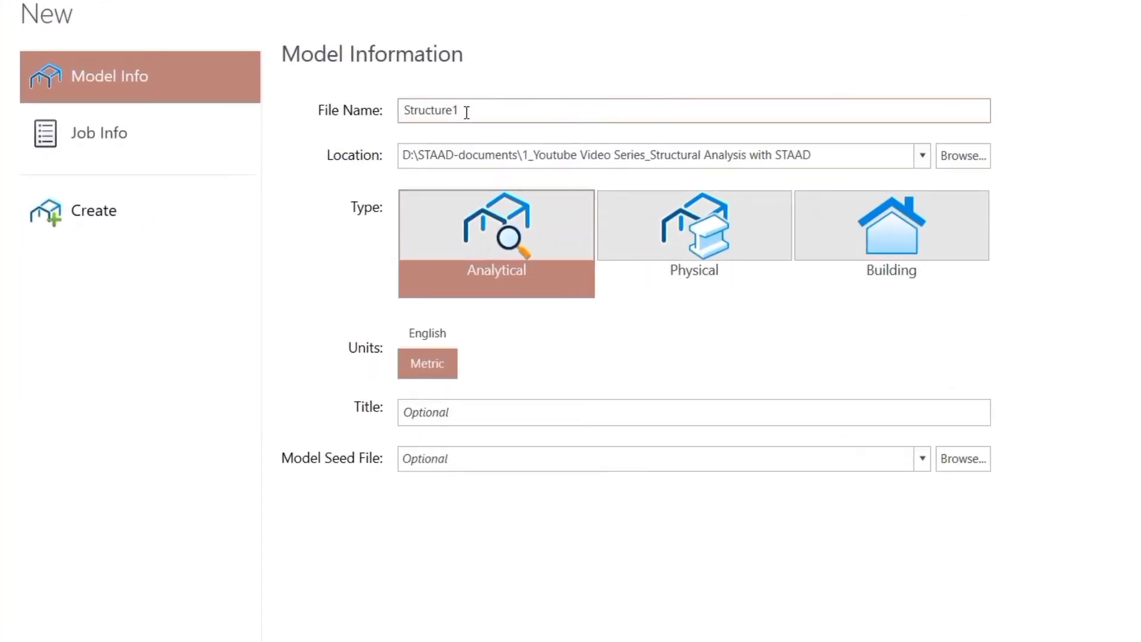
{"action": "left_click_drag", "start_coordinate": [477, 117], "coordinate": [386, 129]}
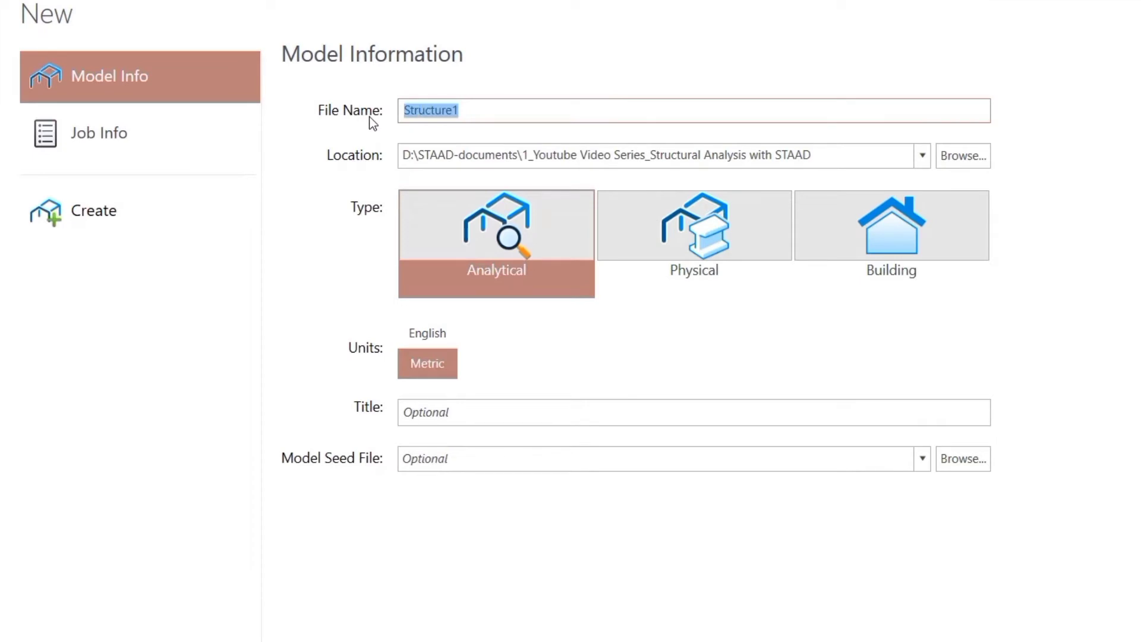
{"action": "type", "text": "Mod"}
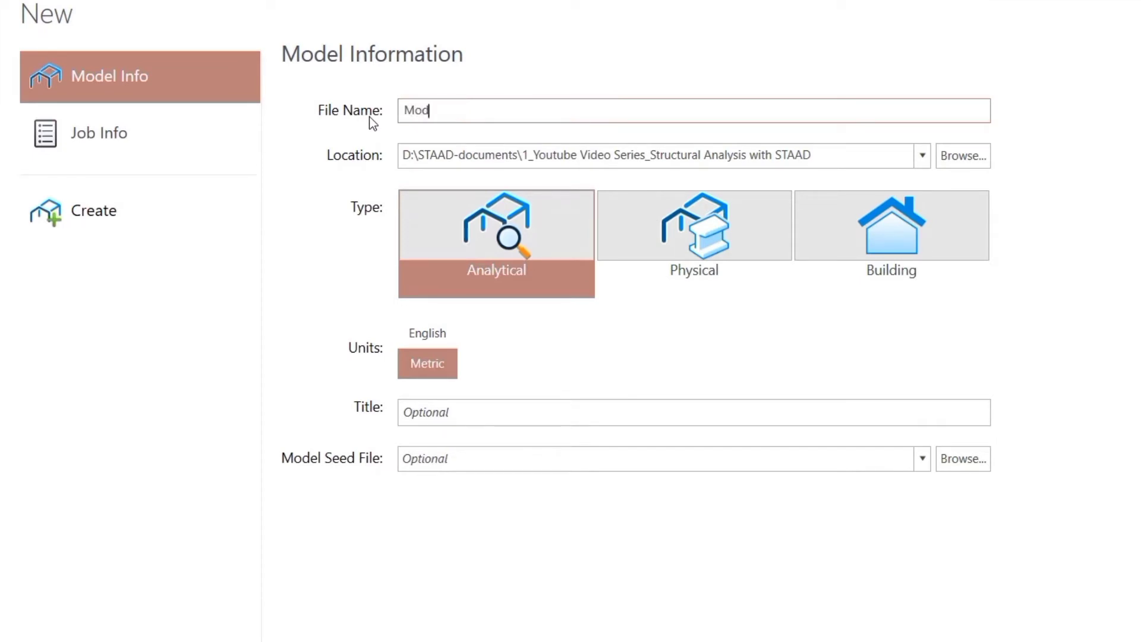
{"action": "type", "text": "elling the Goal Post "}
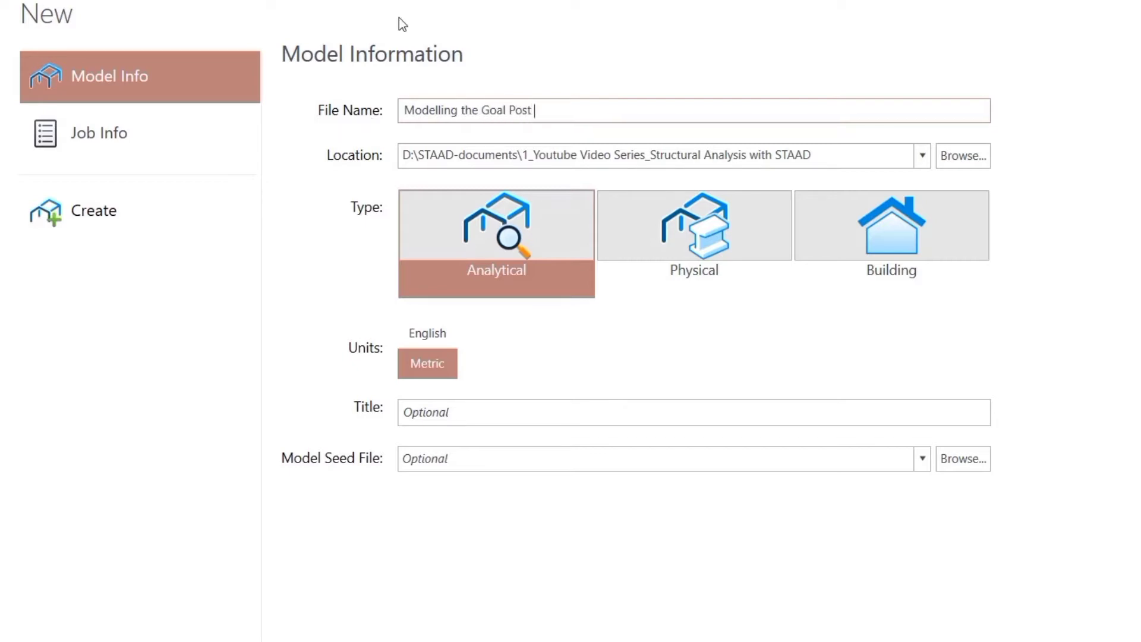
{"action": "type", "text": "Frame_Using Construction"}
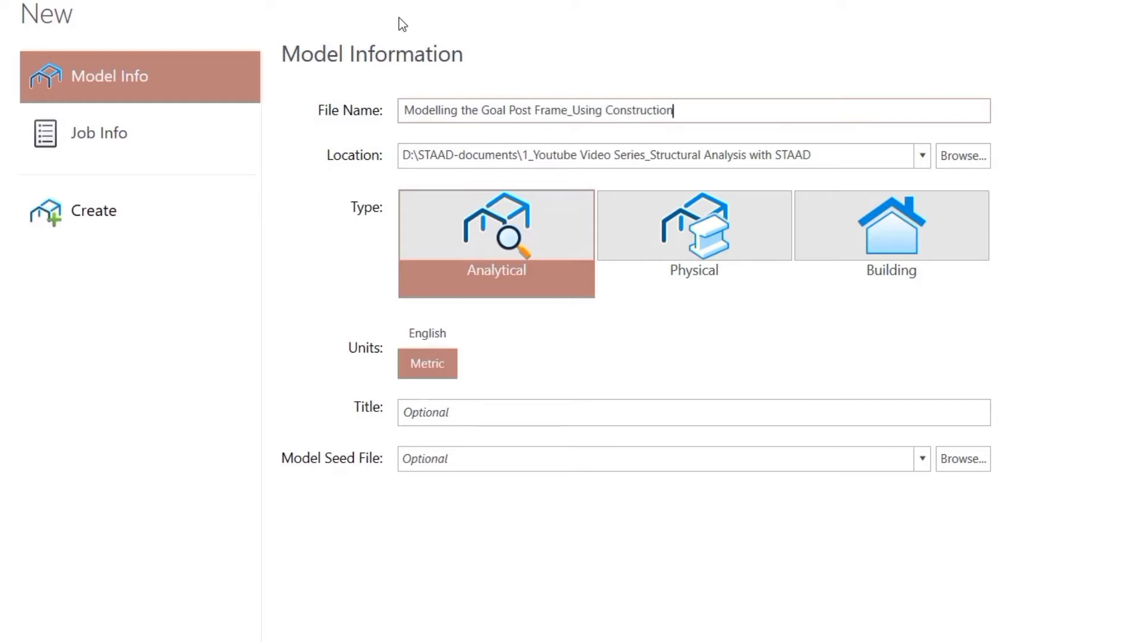
{"action": "type", "text": " Grids"}
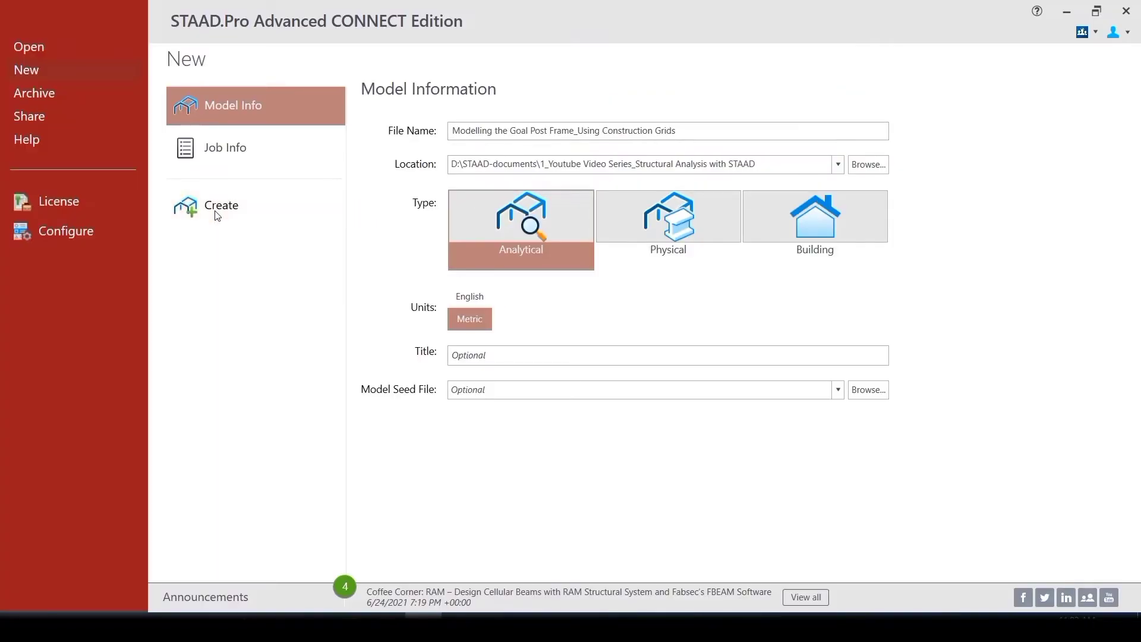
{"action": "left_click", "coordinate": [86, 215]}
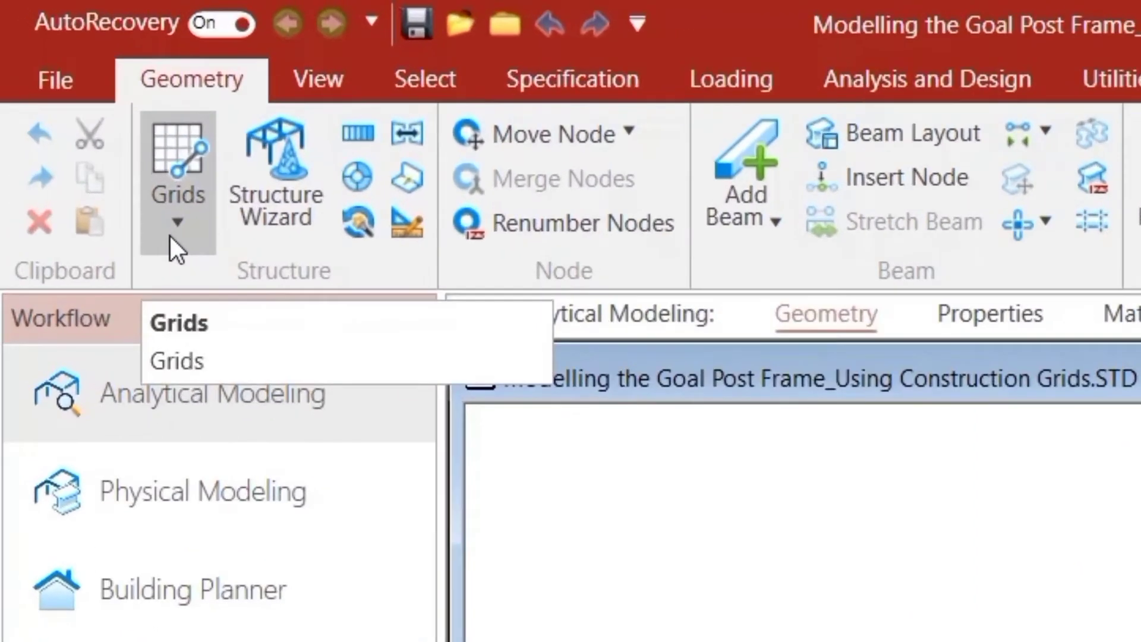
Open the beam grid setup and start a new linear grid named Goal_Post_Grid.
{"action": "left_click", "coordinate": [98, 136]}
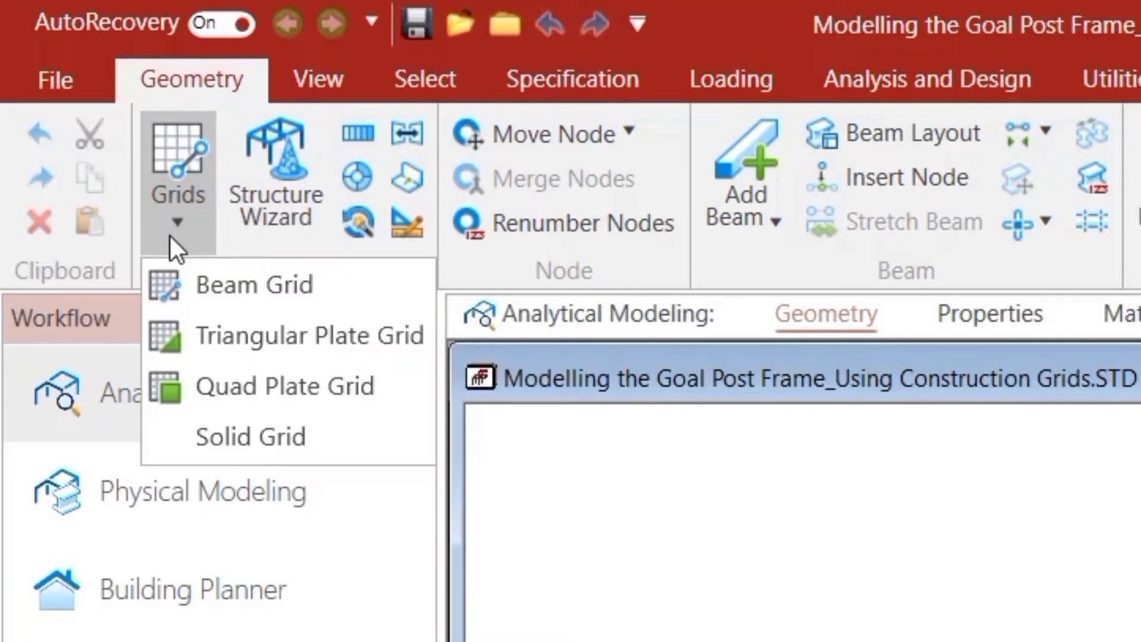
{"action": "left_click", "coordinate": [189, 283]}
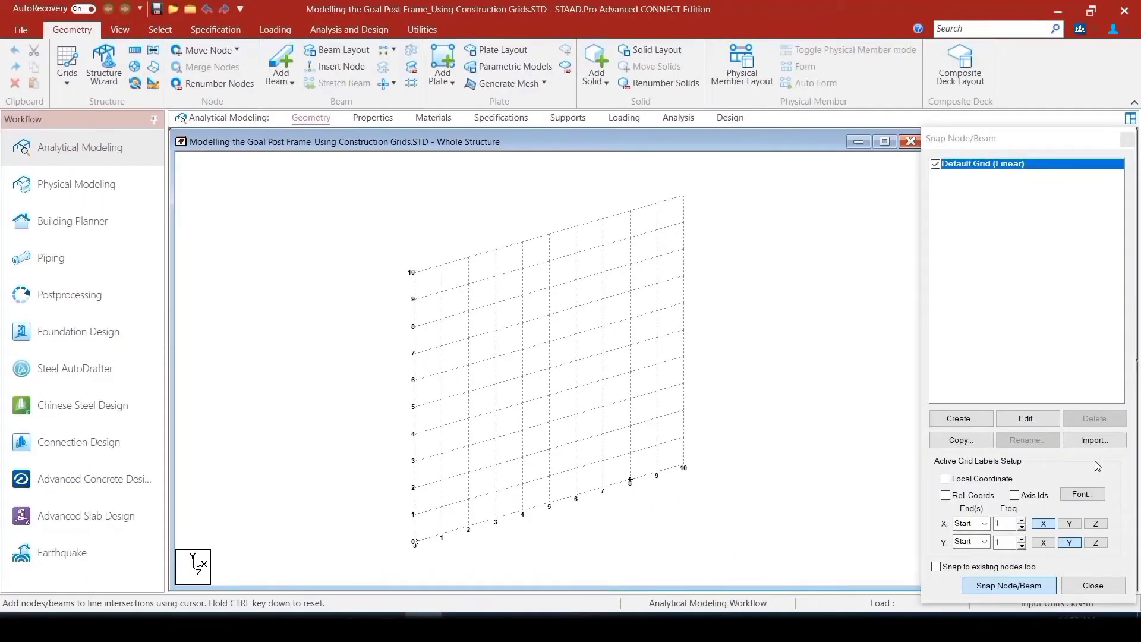
{"action": "left_click", "coordinate": [967, 423]}
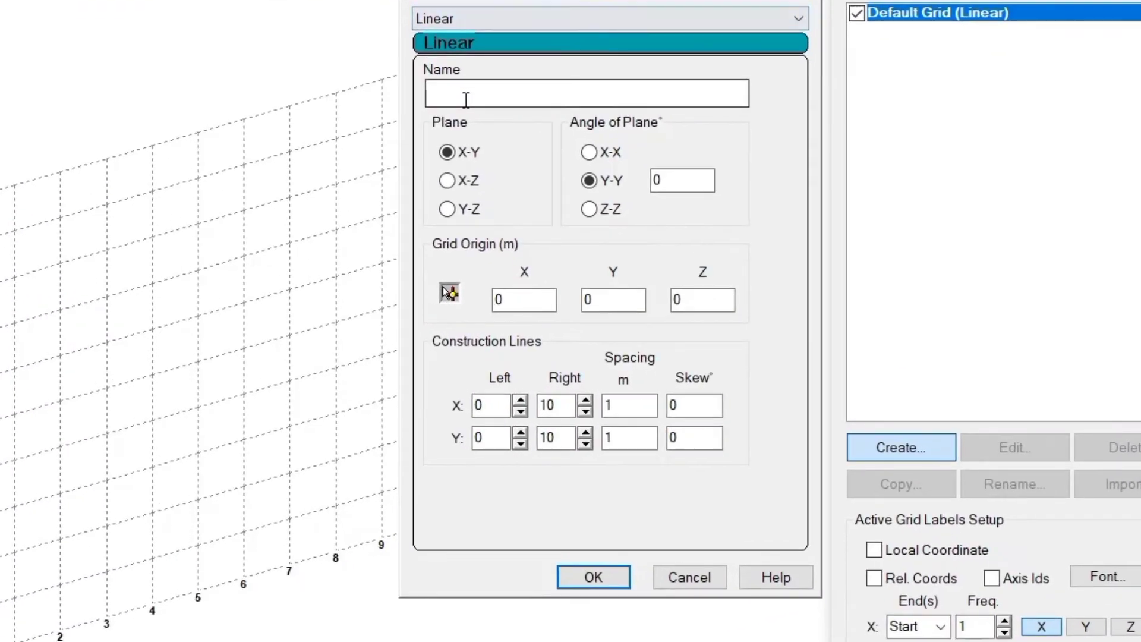
{"action": "left_click", "coordinate": [465, 100]}
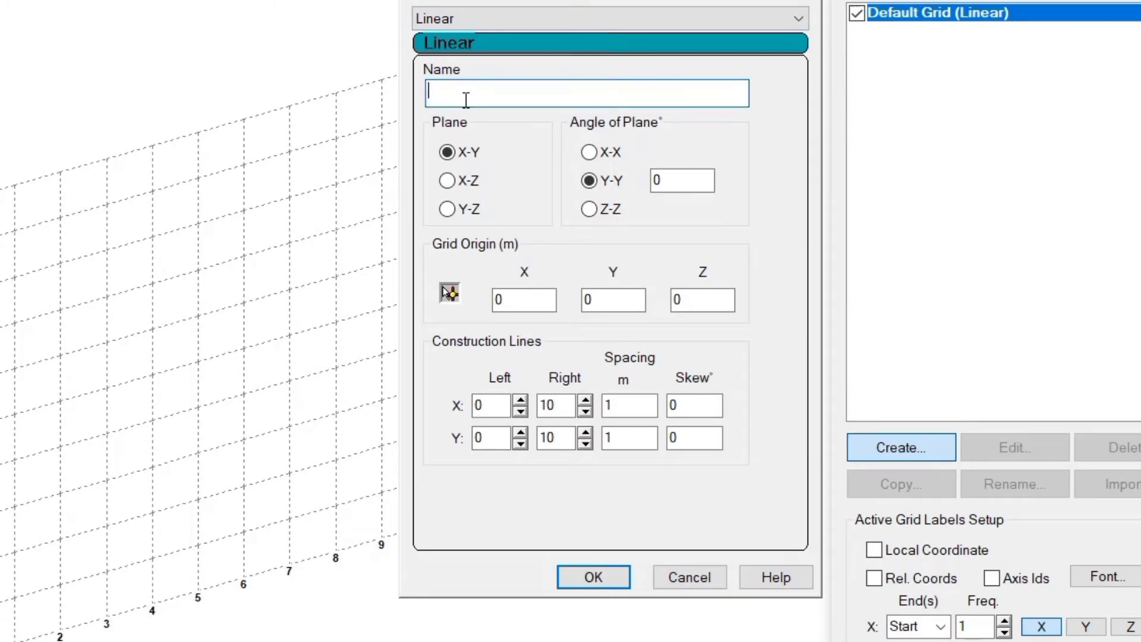
{"action": "type", "text": "Goal_Post_Grid"}
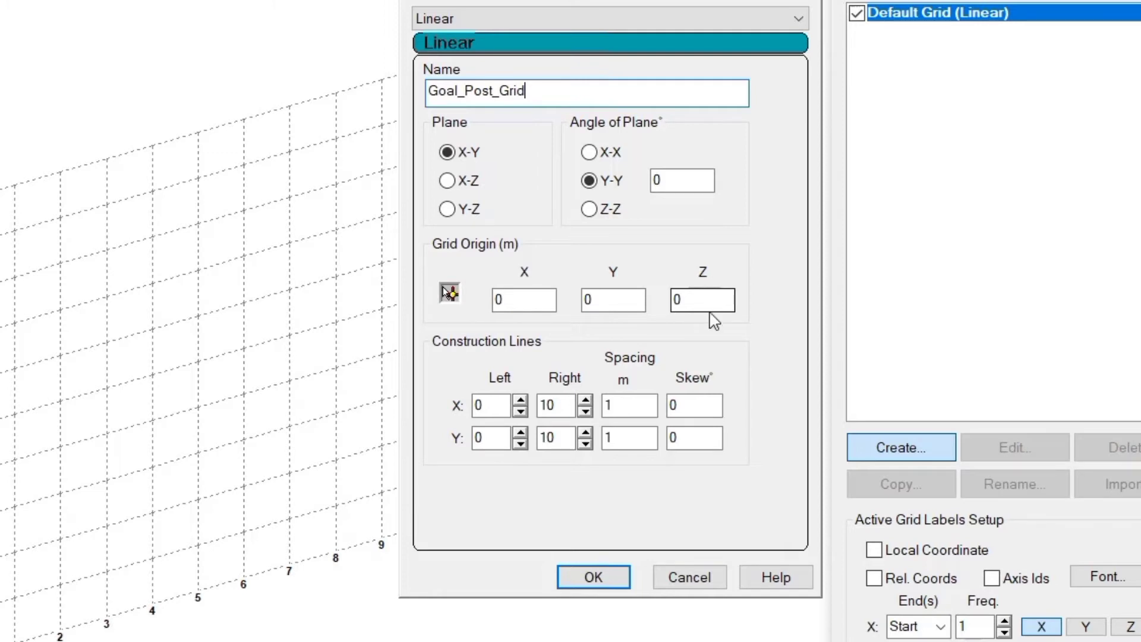
Set the grid's right construction lines to 1 at 5 m spacing in X and 1 at 3 m spacing in Y, and create the grid.
{"action": "double_click", "coordinate": [562, 404]}
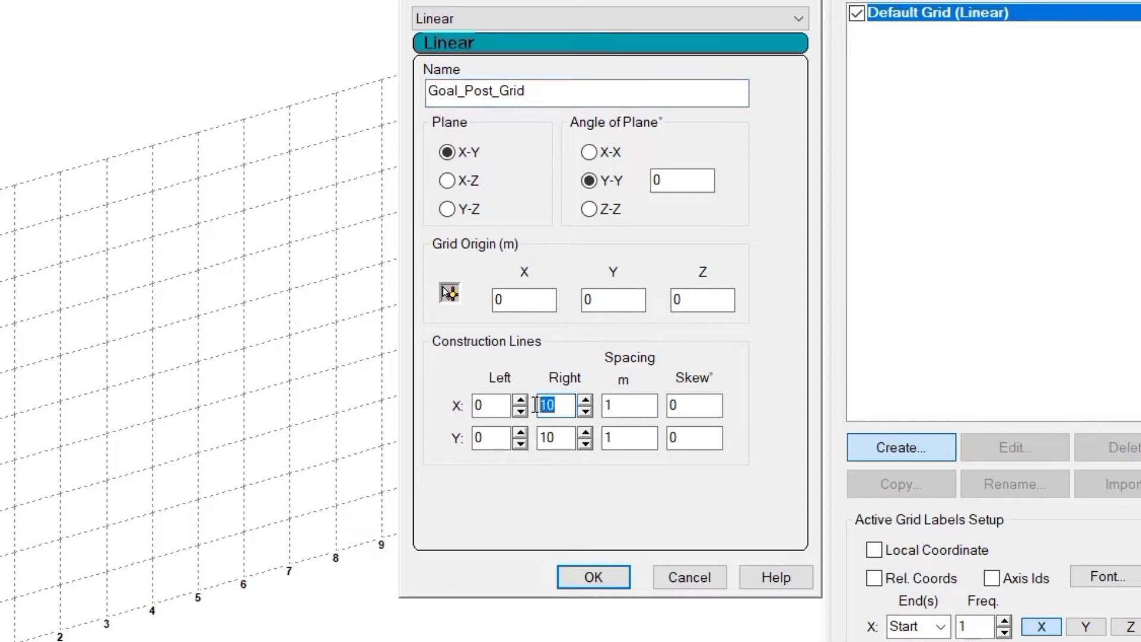
{"action": "type", "text": "1"}
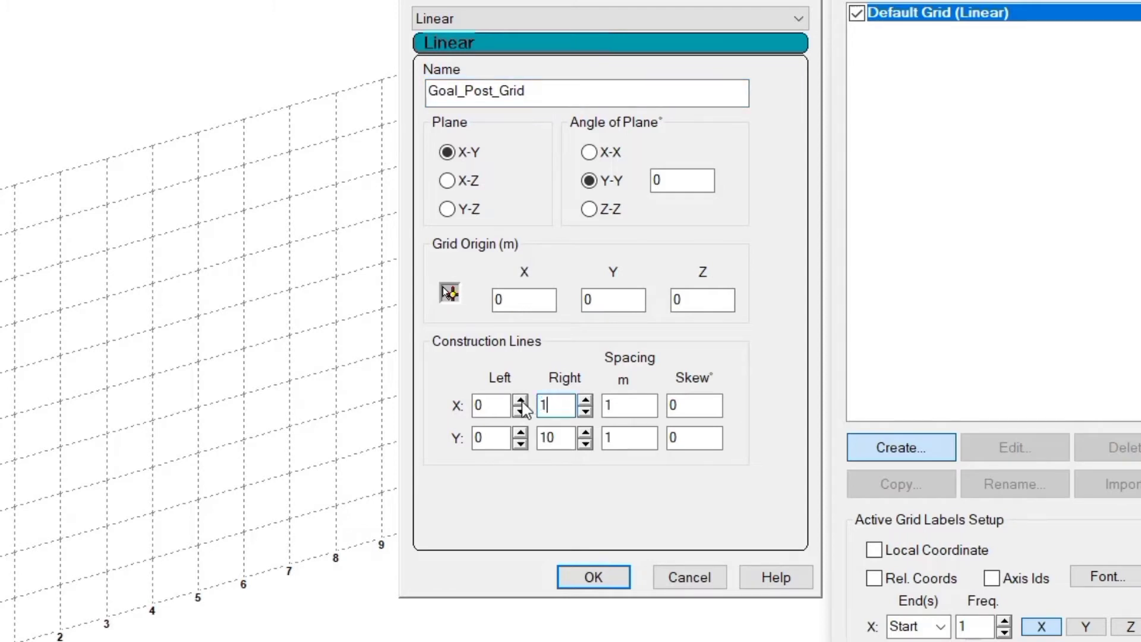
{"action": "double_click", "coordinate": [605, 404]}
{"action": "type", "text": "5"}
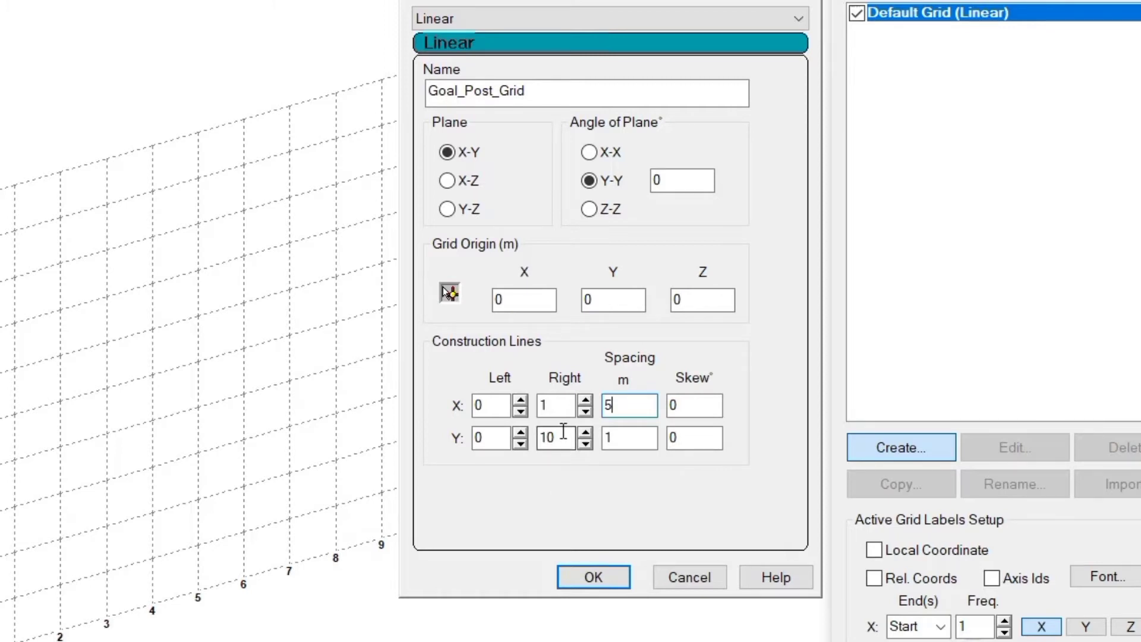
{"action": "left_click_drag", "start_coordinate": [562, 437], "coordinate": [543, 438]}
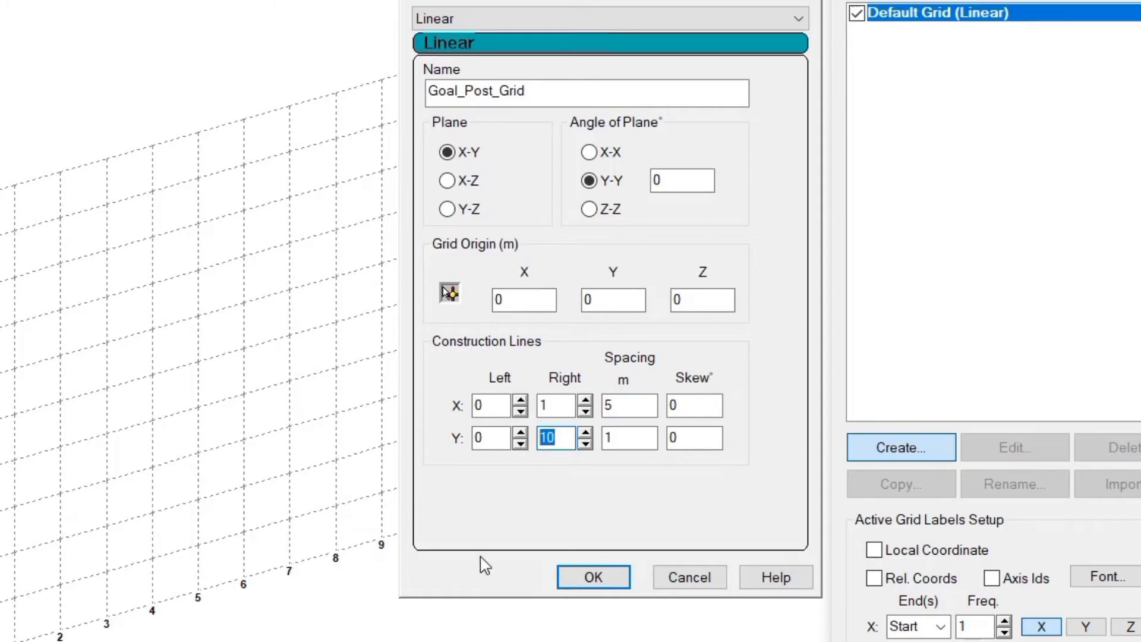
{"action": "type", "text": "1"}
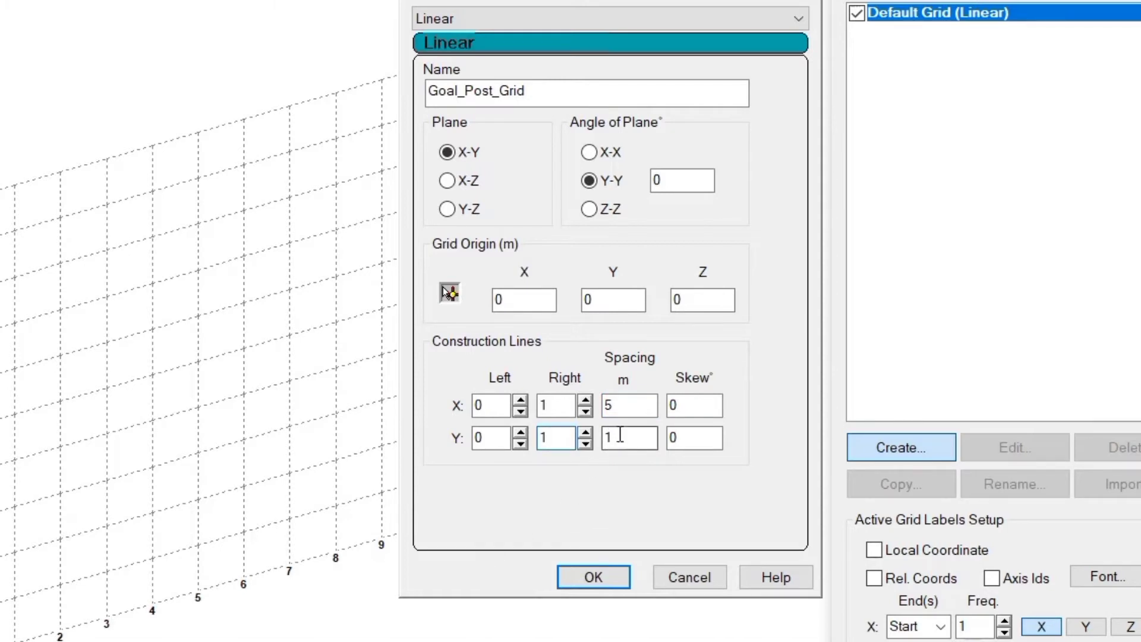
{"action": "left_click_drag", "start_coordinate": [619, 437], "coordinate": [591, 448]}
{"action": "type", "text": "3"}
{"action": "left_click", "coordinate": [594, 577]}
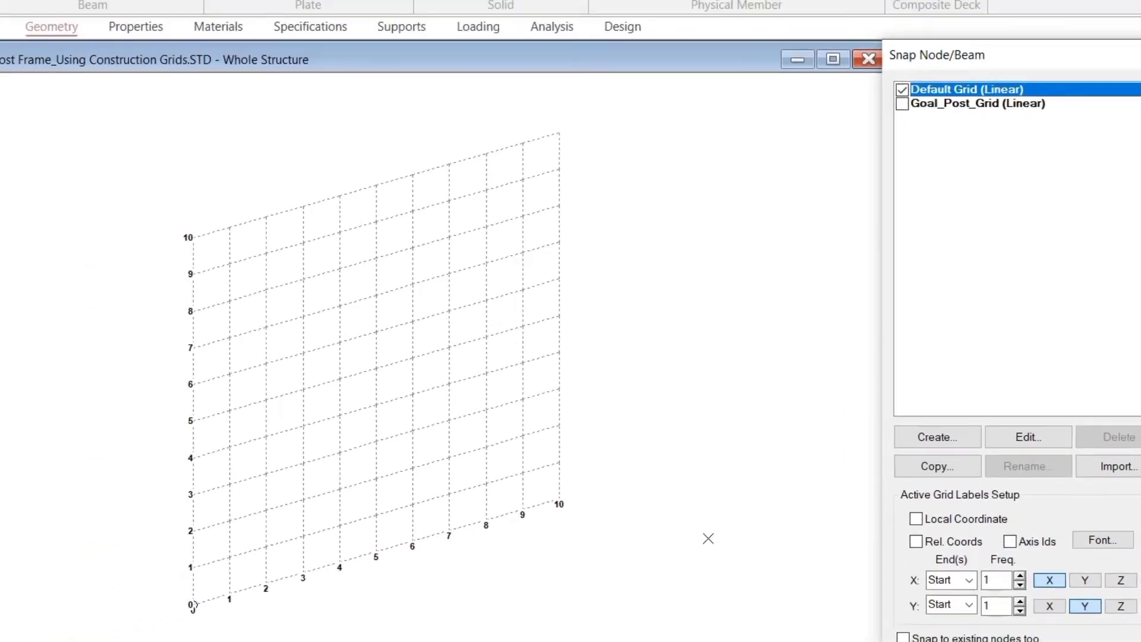